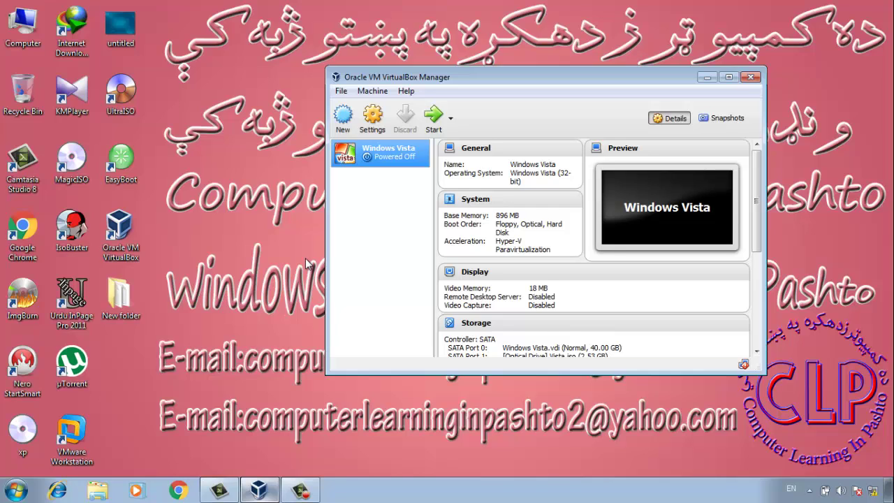
- Start the Windows Vista virtual machine and dismiss the keyboard capture and mouse pointer integration notices
left_click(433, 121)
left_click(418, 299)
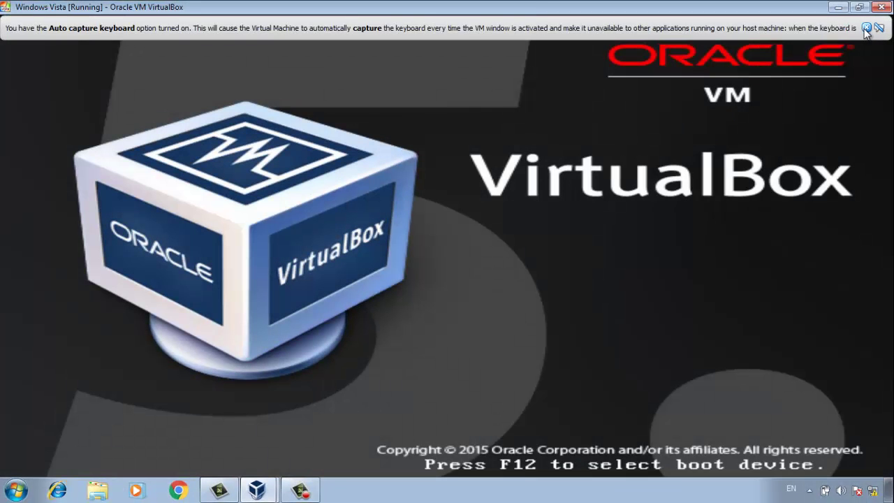
left_click(865, 28)
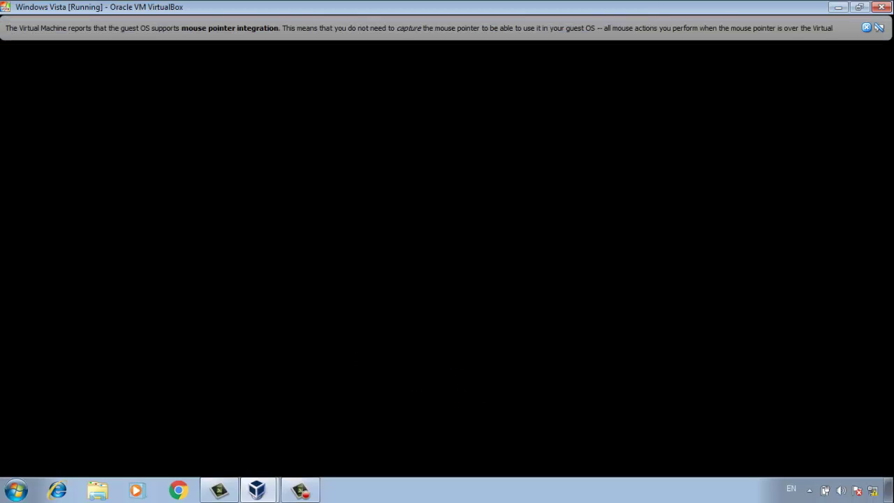
left_click(867, 28)
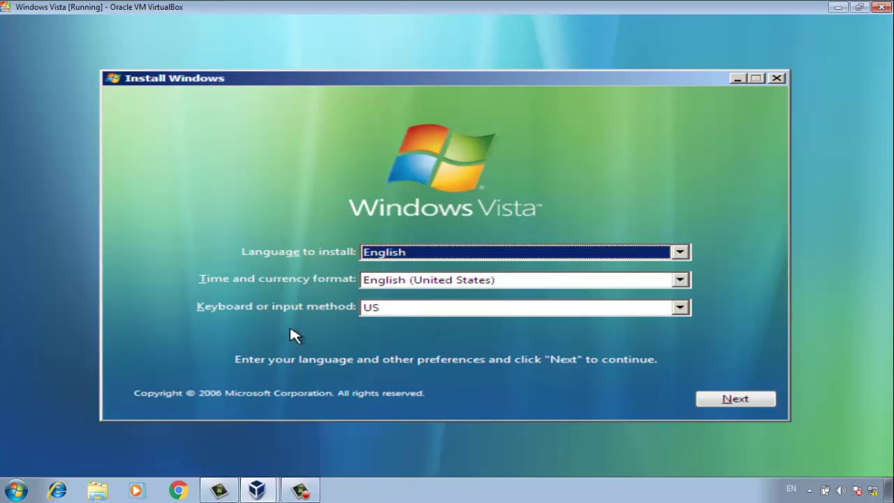
- Choose US as the keyboard or input method and start the Windows Vista installation
left_click(680, 308)
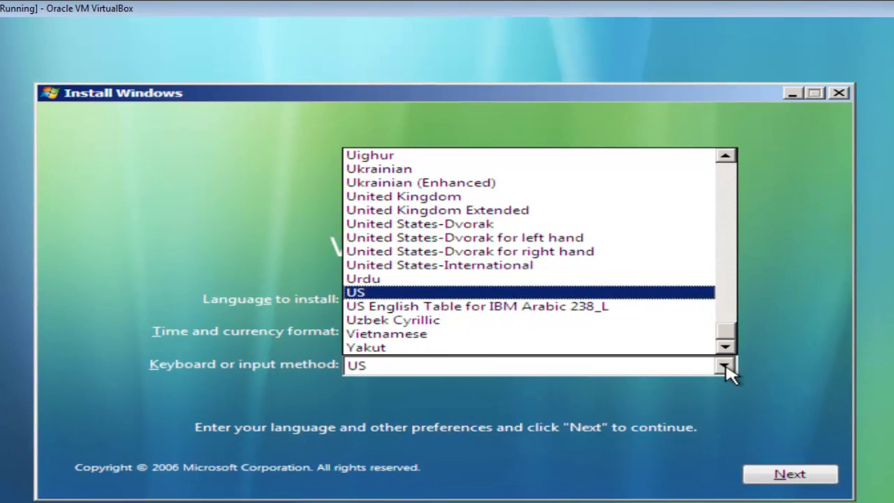
left_click(436, 295)
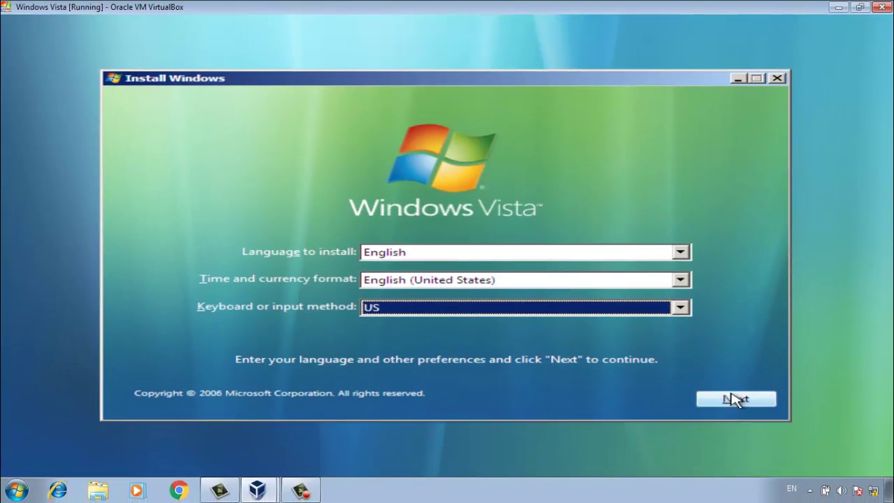
left_click(734, 399)
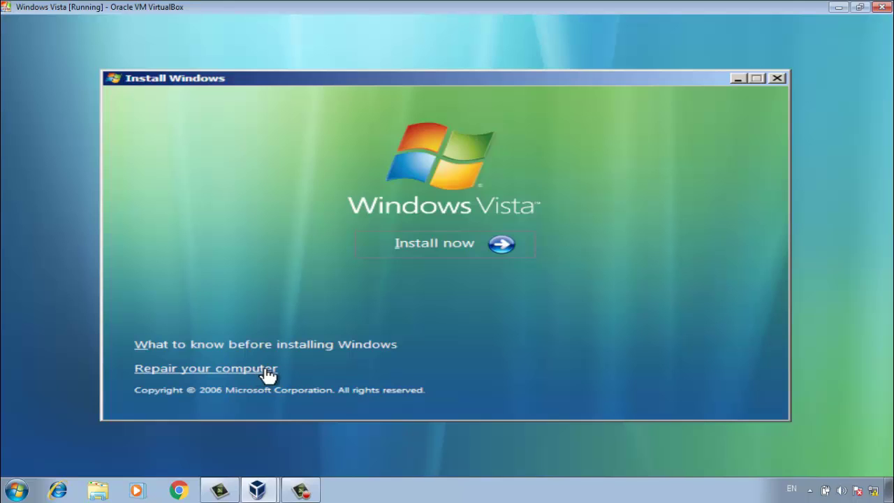
left_click(440, 250)
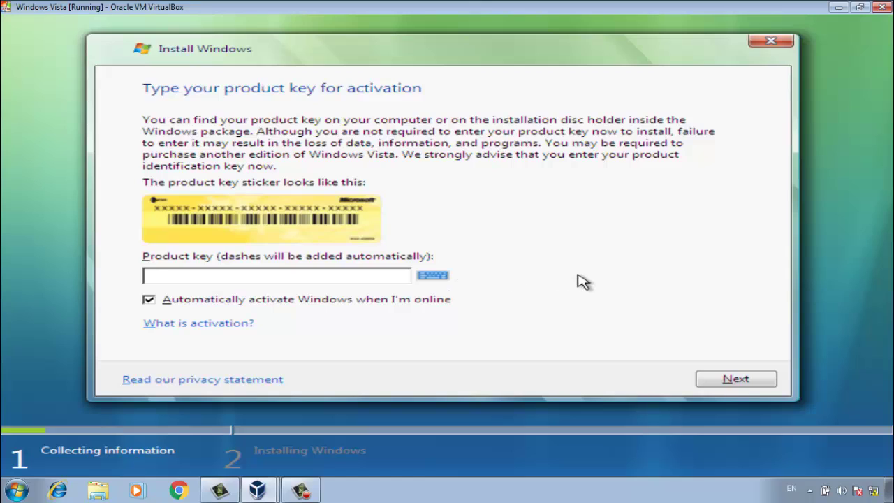
- Turn off automatic activation when online and continue without entering a product key
left_click(150, 300)
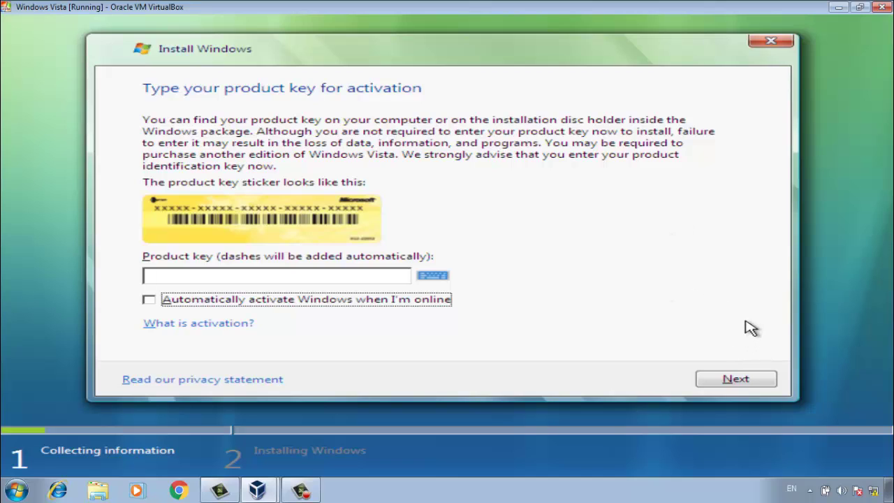
left_click(753, 384)
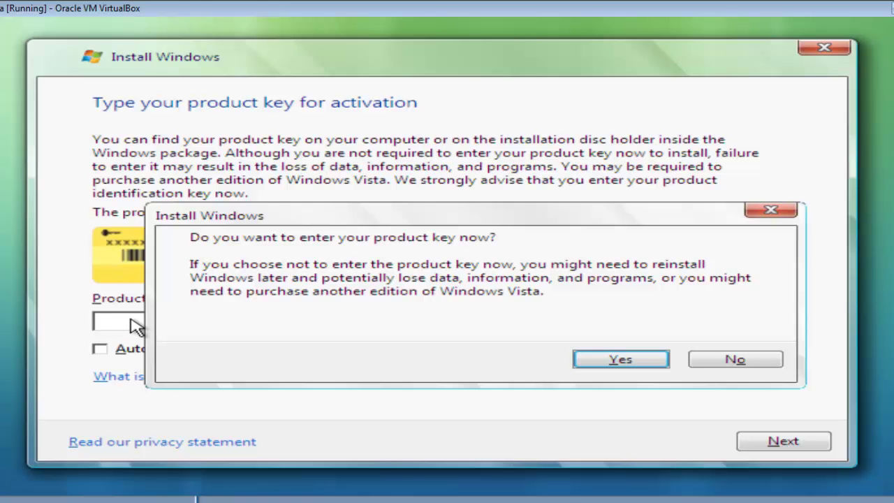
left_click(770, 361)
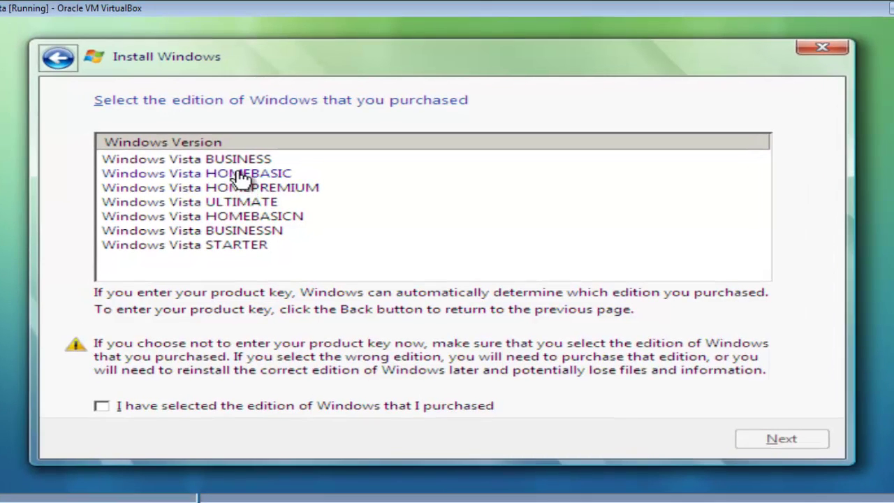
- Choose the Windows Vista ULTIMATE edition, confirm it as the purchased edition and continue
left_click(245, 160)
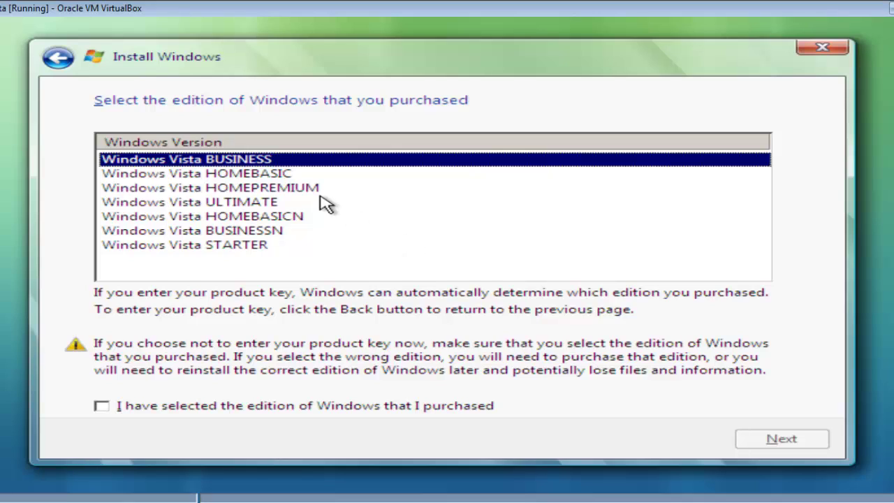
left_click(255, 202)
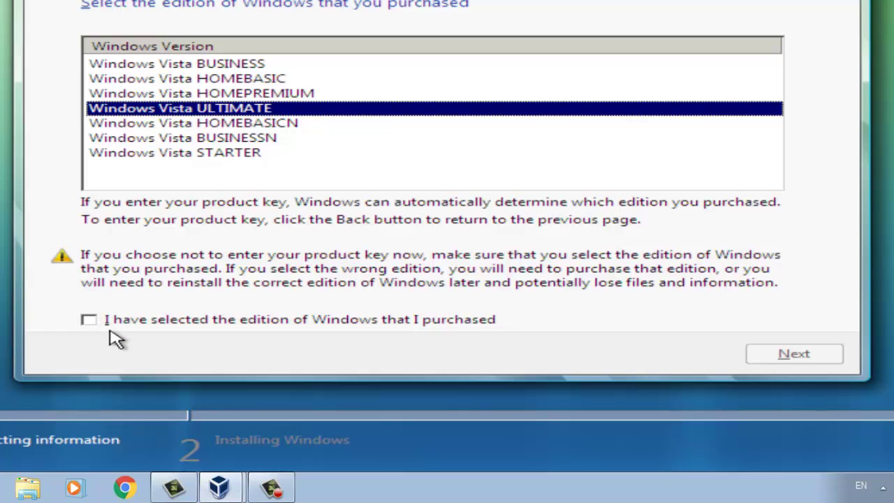
left_click(90, 320)
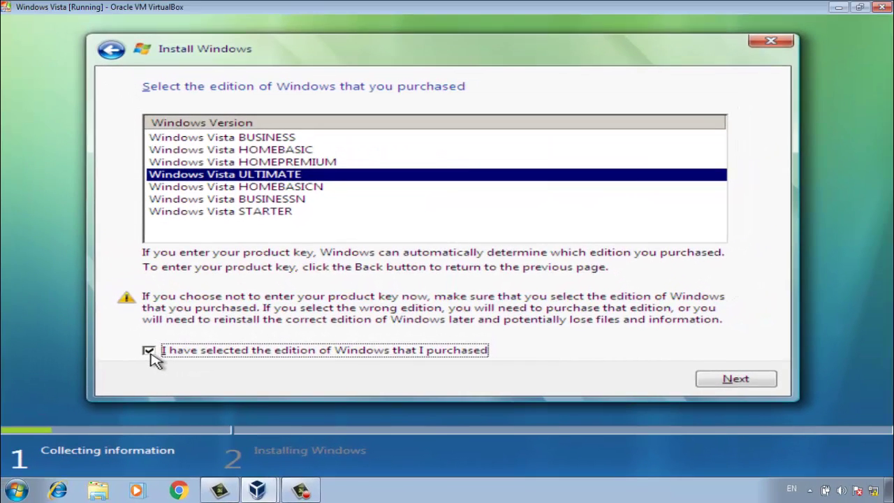
left_click(752, 384)
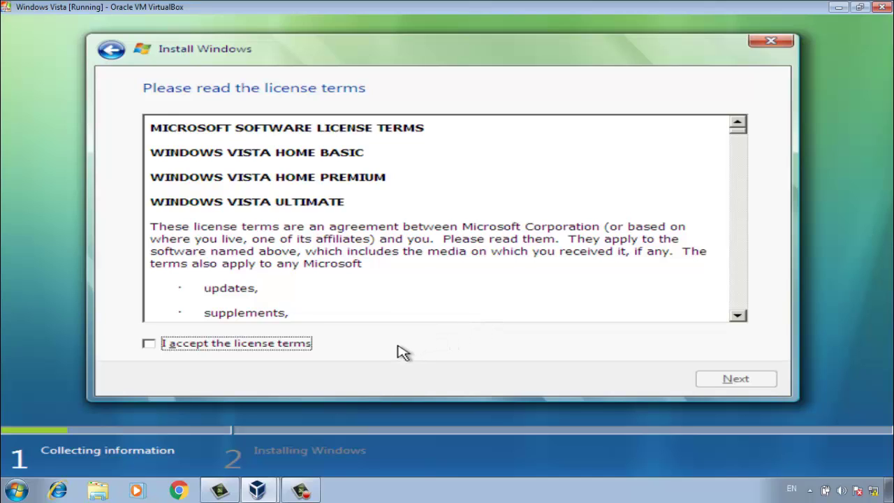
- Accept the license terms and choose the Custom (advanced) installation type
left_click(149, 344)
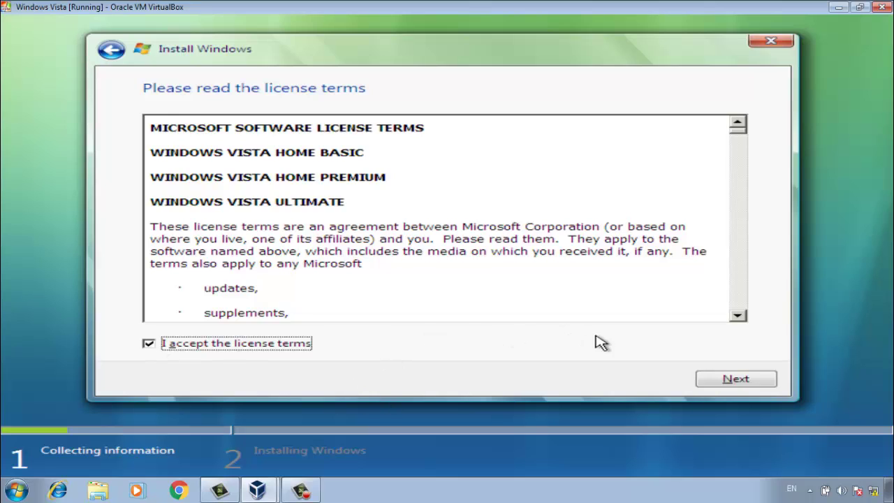
left_click(721, 381)
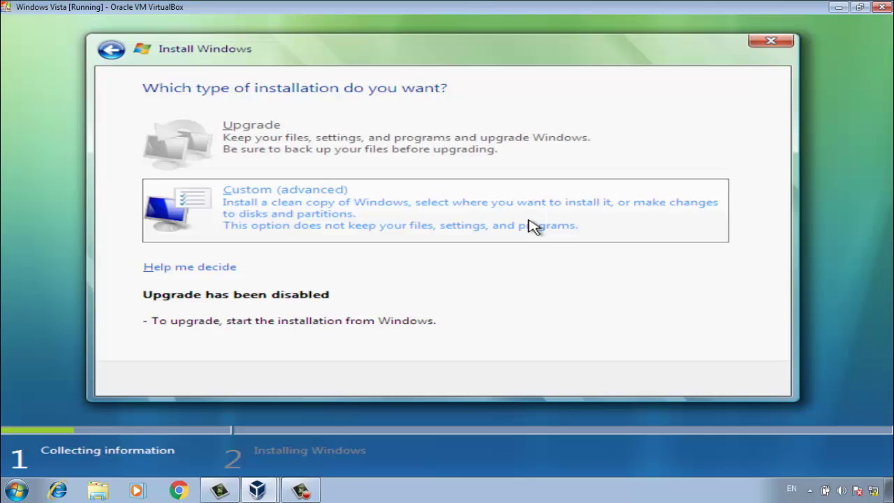
left_click(490, 217)
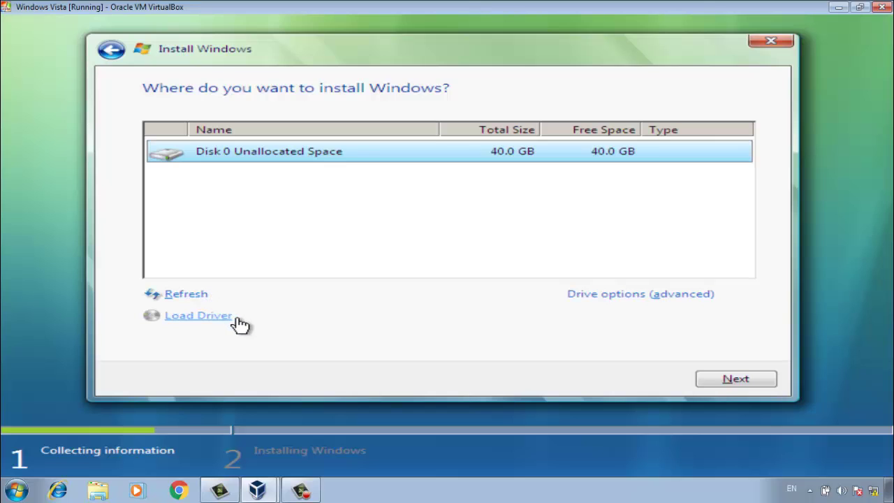
- Open the advanced drive options and create a 20000 MB partition in Disk 0's unallocated space
left_click(627, 305)
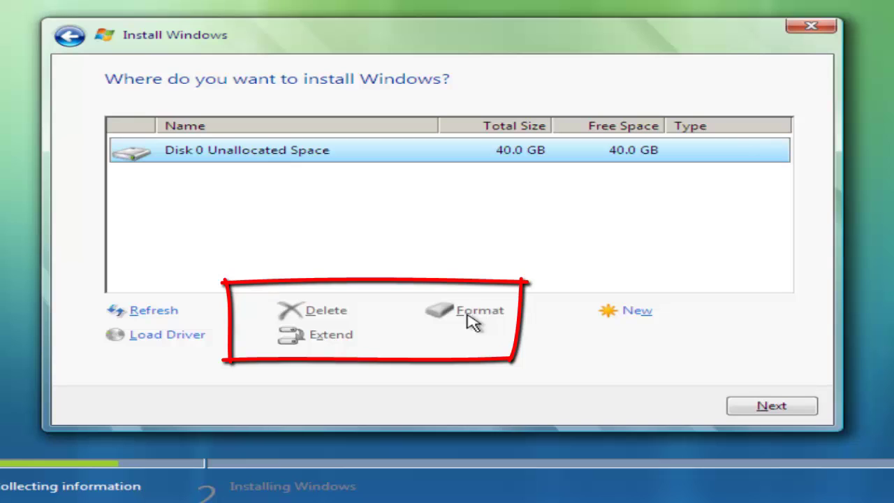
left_click(638, 312)
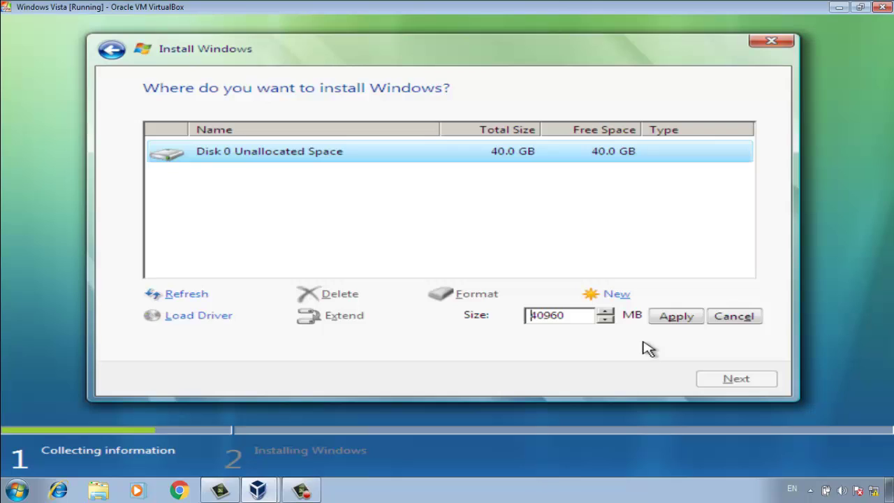
left_click(568, 316)
key("BackSpace")
key("BackSpace")
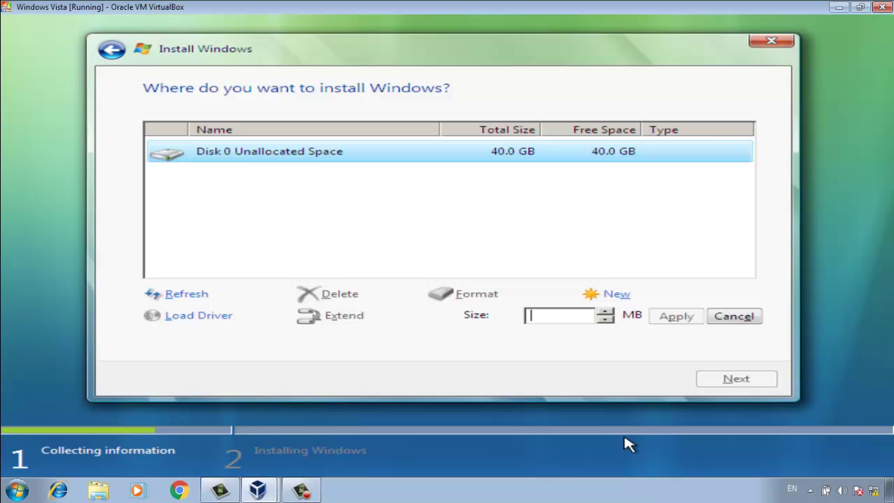
type("20000")
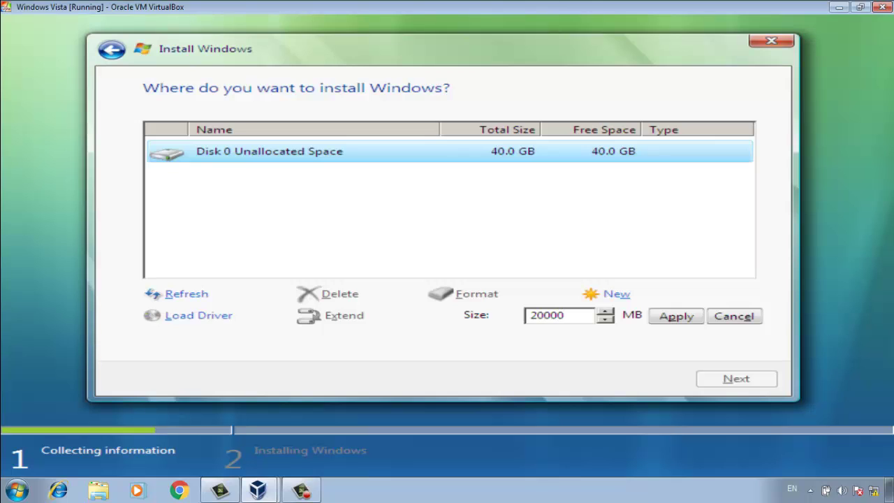
left_click(673, 317)
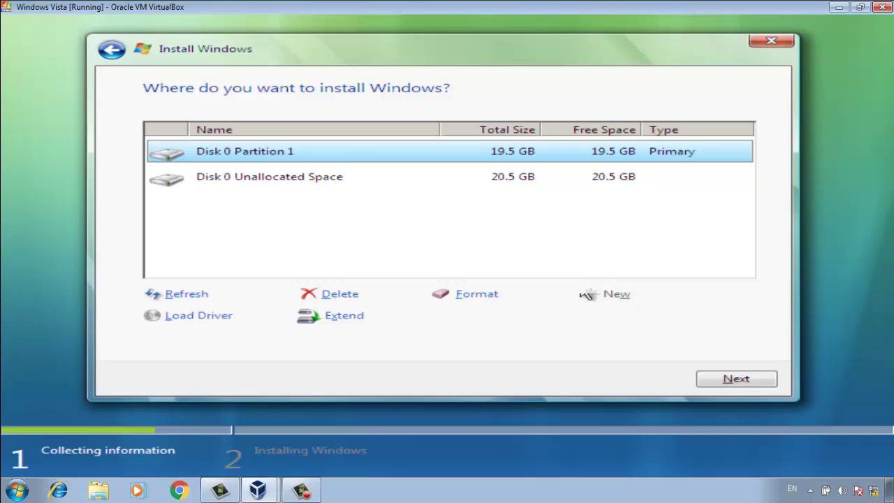
- Create a second partition of 10000 MB in the remaining unallocated space on Disk 0
left_click(330, 185)
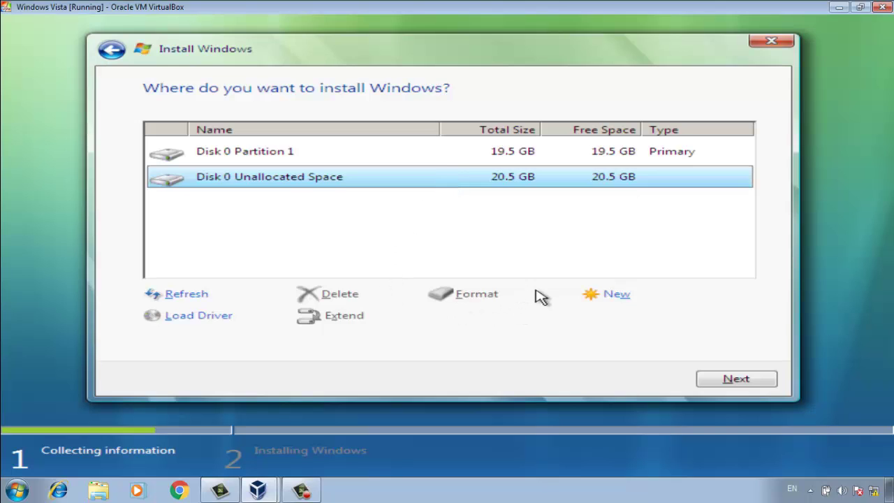
left_click(626, 300)
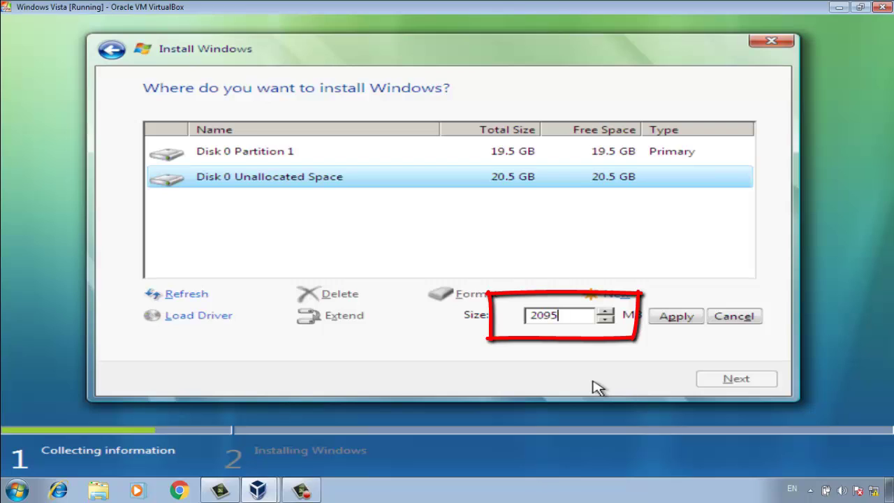
key("BackSpace")
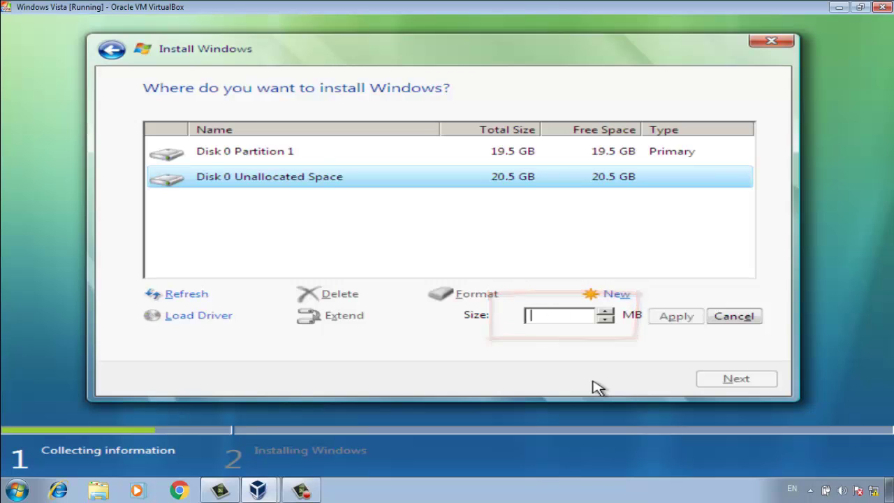
type("10000")
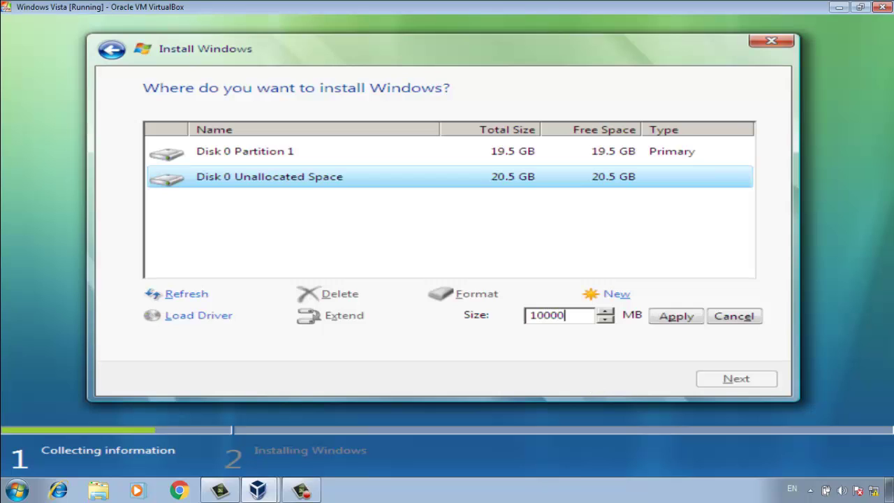
left_click(675, 316)
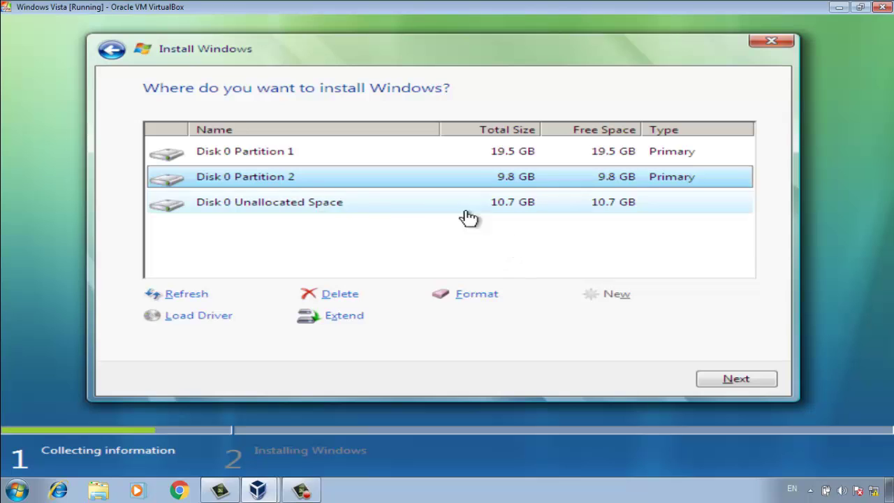
- Create a third partition of 5000 MB in the unallocated space left after Partition 2 on Disk 0
left_click(309, 150)
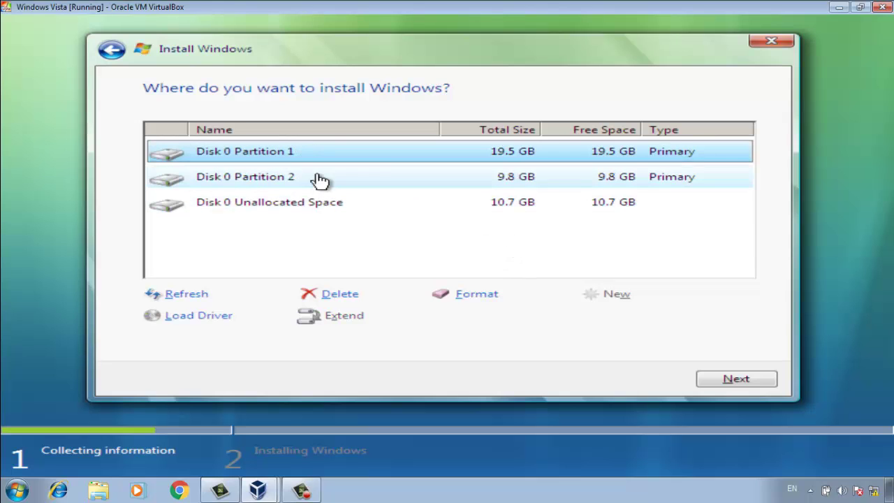
left_click(319, 184)
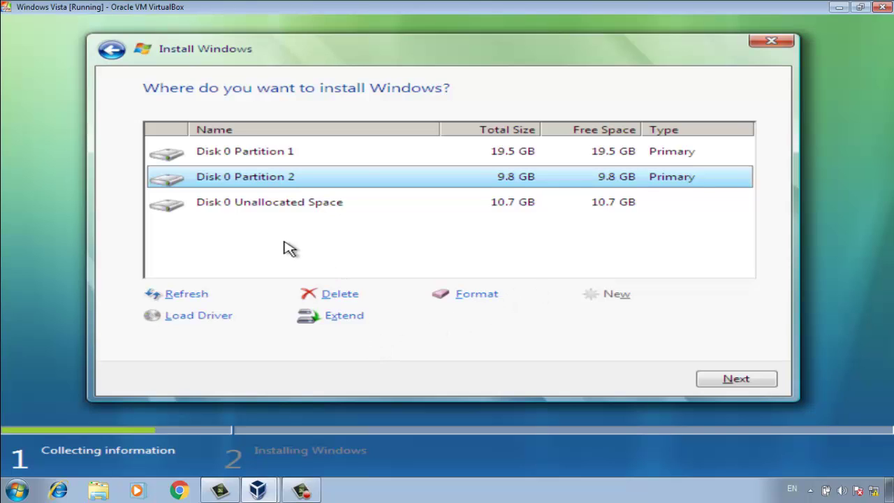
left_click(293, 209)
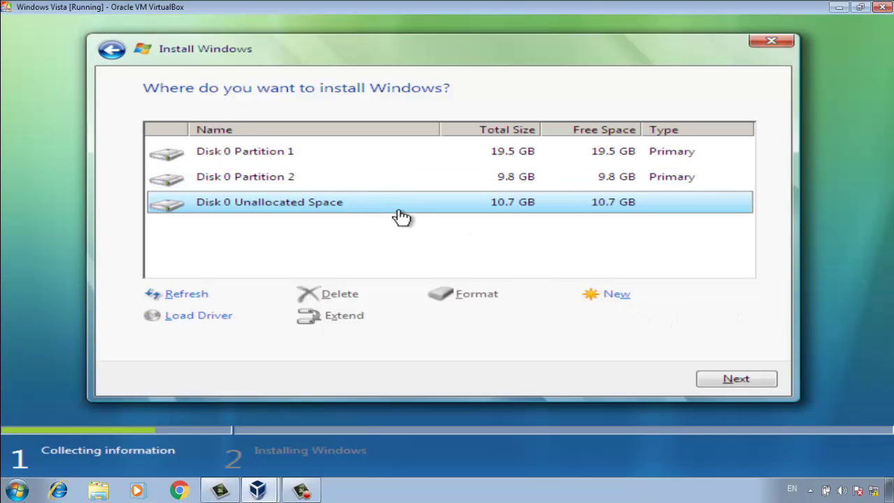
left_click(616, 294)
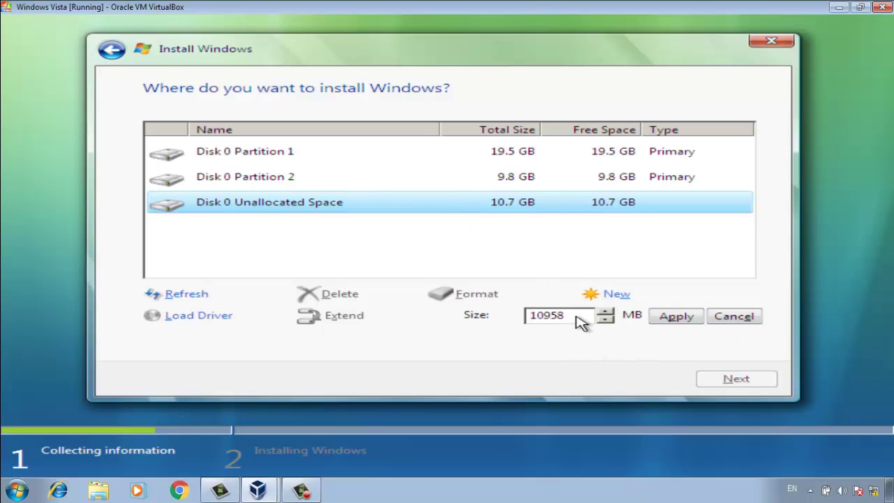
left_click(571, 319)
key("BackSpace")
key("BackSpace")
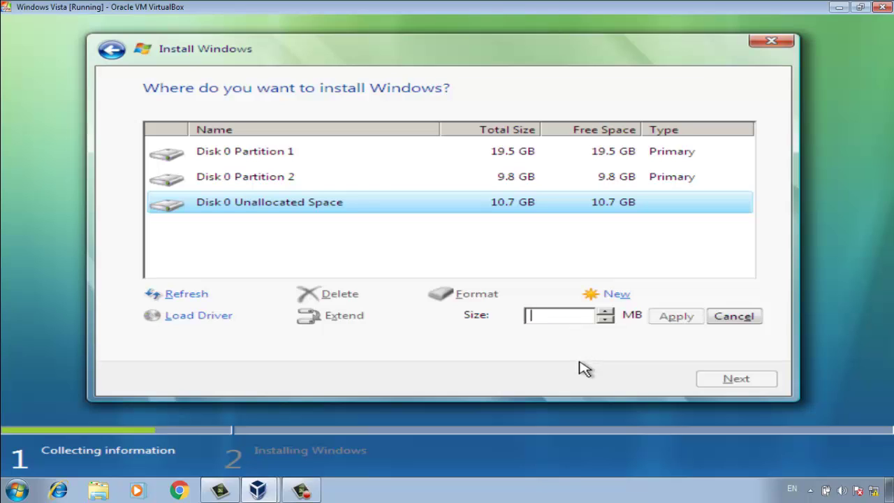
type("5000")
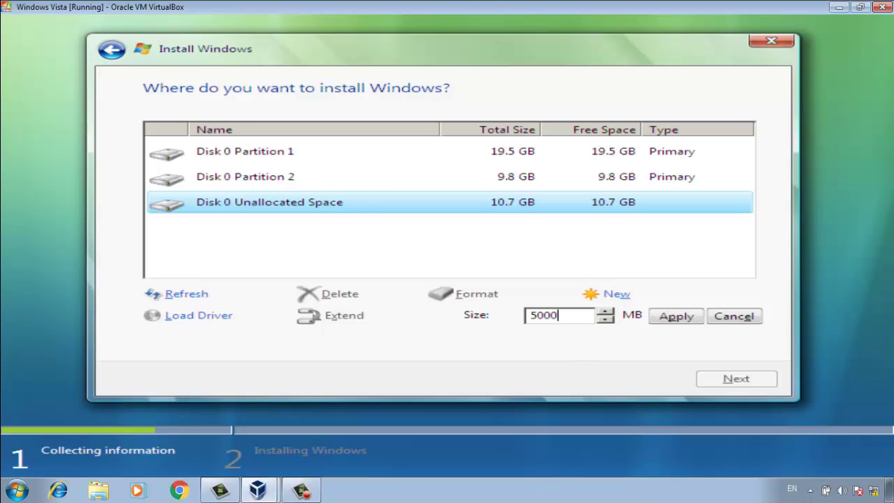
left_click(674, 315)
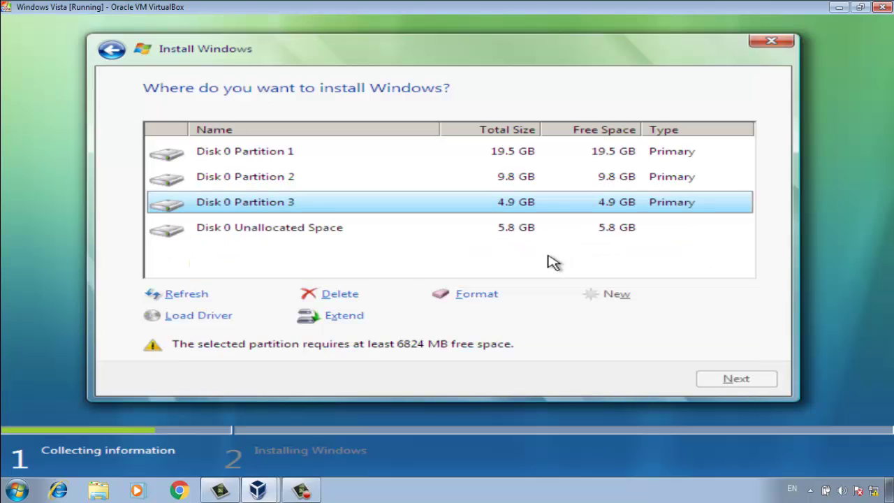
- Create a fourth partition of 3000 MB in the unallocated space left after Partition 3 on Disk 0
left_click(317, 234)
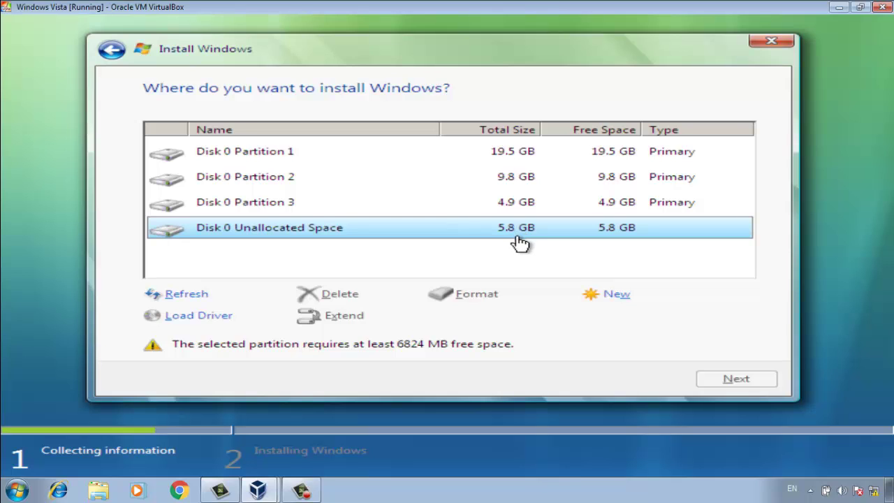
left_click(613, 295)
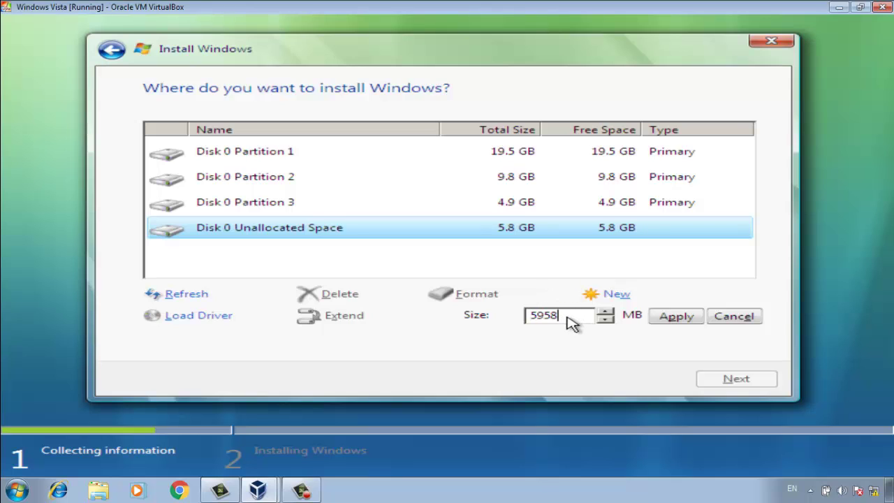
key("BackSpace")
key("BackSpace")
key("BackSpace")
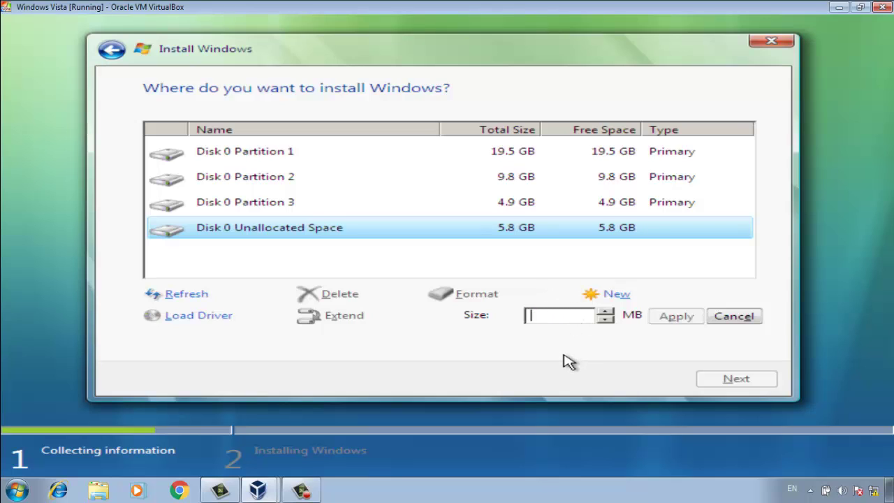
type("3000")
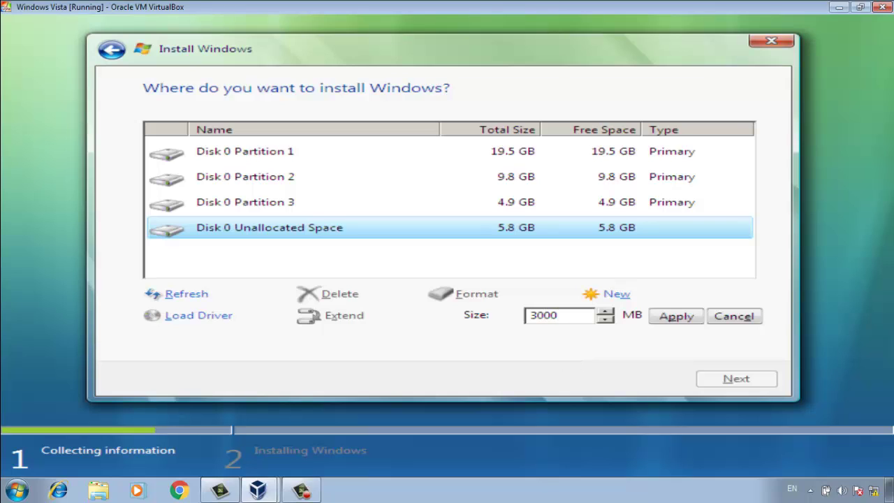
left_click(671, 318)
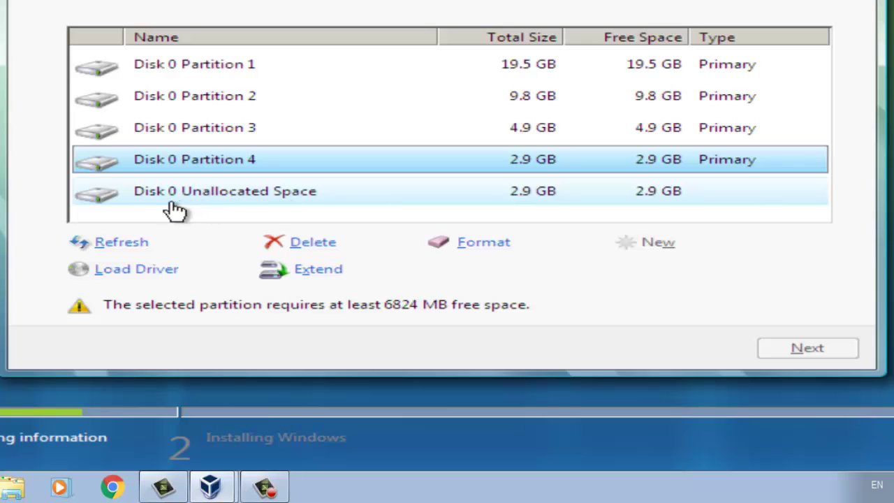
- Delete Partition 4 from Disk 0 and accept the permanent loss of its data
left_click(289, 204)
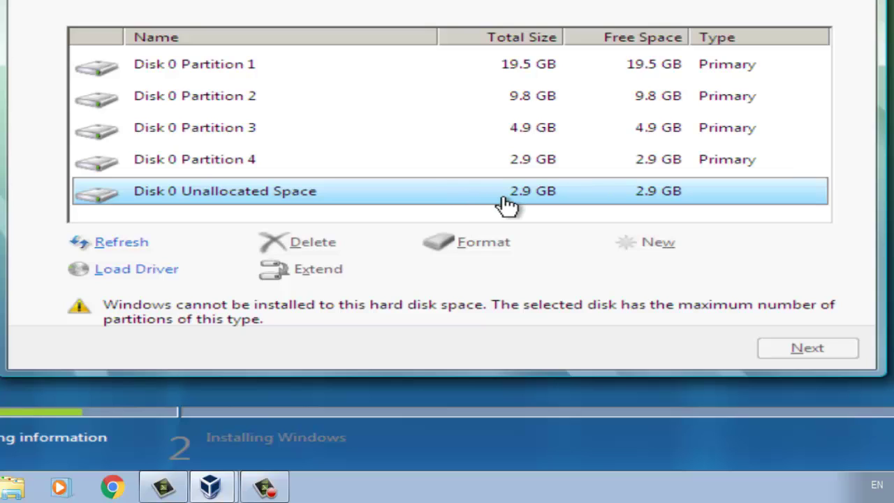
left_click(218, 166)
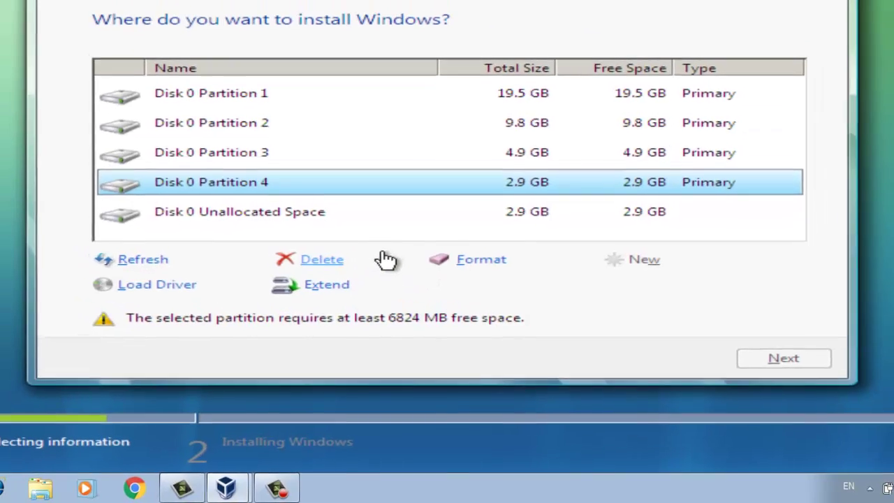
left_click(333, 259)
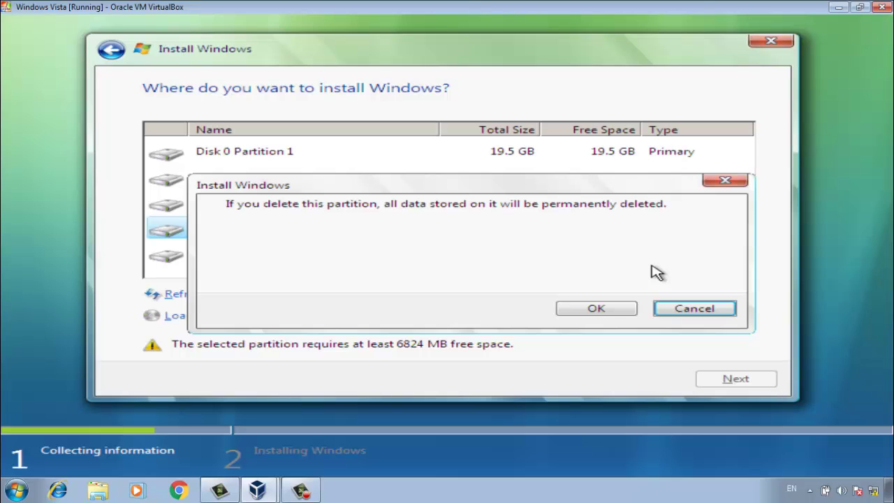
left_click(602, 309)
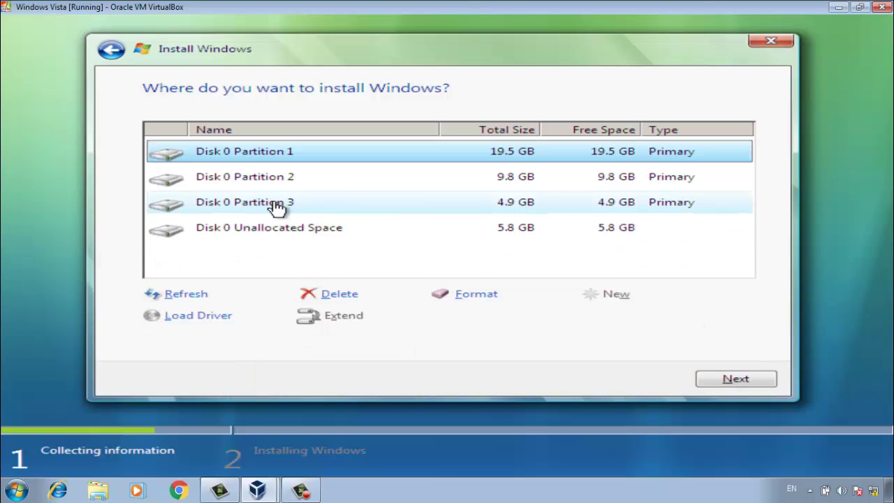
- Create a fourth partition of 5958 MB that takes up all the remaining unallocated space on Disk 0
left_click(318, 206)
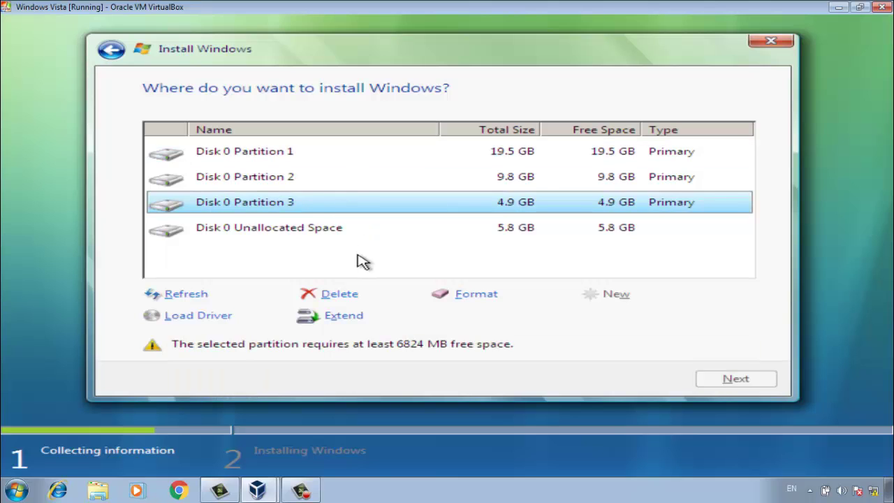
left_click(310, 230)
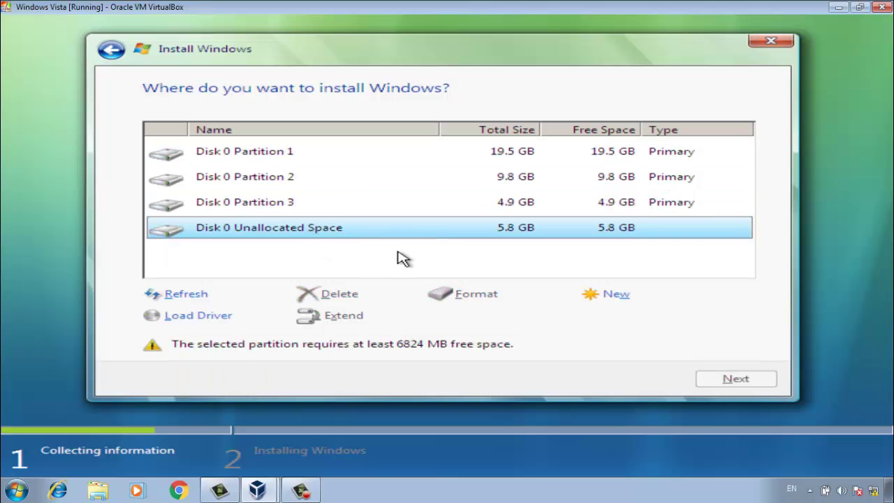
left_click(611, 295)
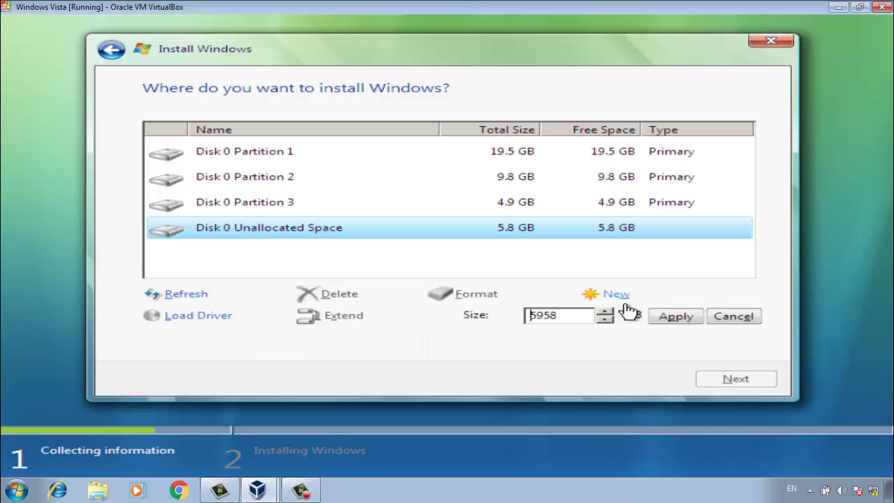
left_click(675, 316)
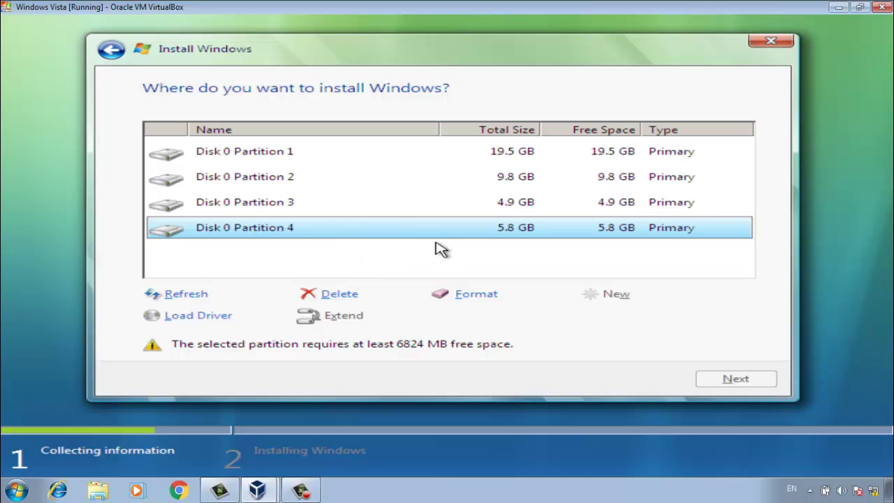
- Format Disk 0 Partition 1 and accept the permanent deletion of its data
left_click(319, 155)
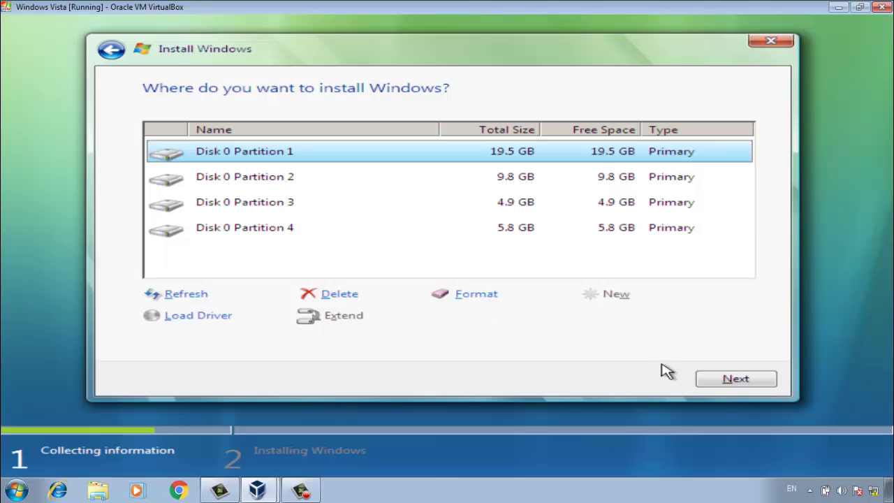
left_click(437, 181)
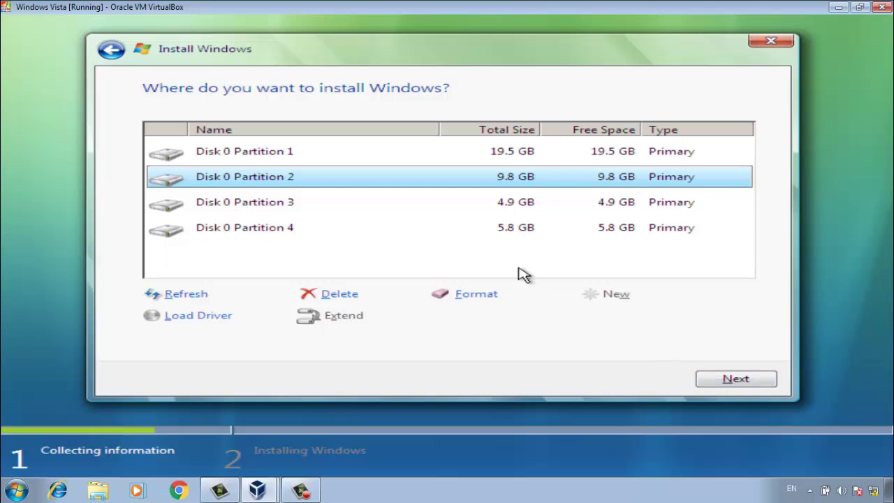
left_click(295, 155)
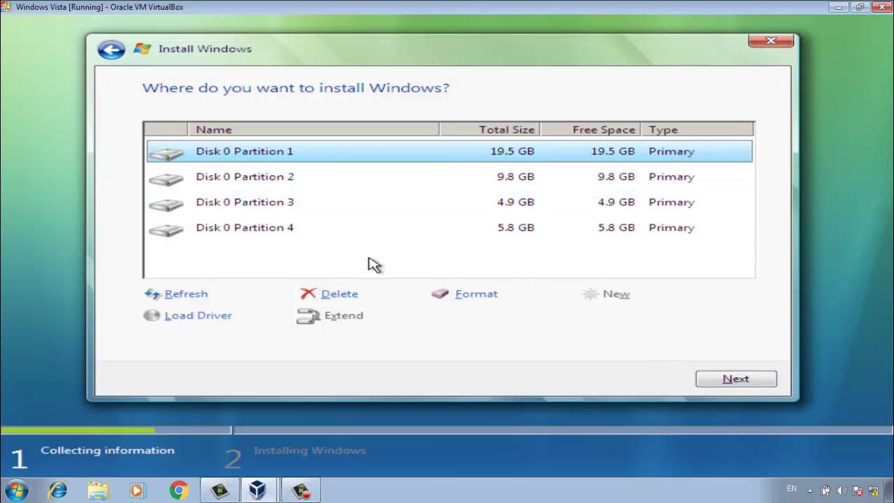
left_click(472, 298)
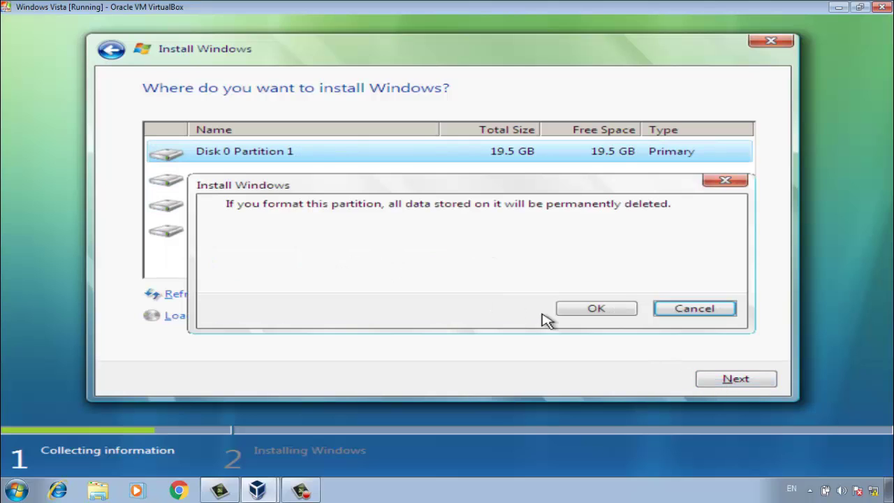
left_click(592, 313)
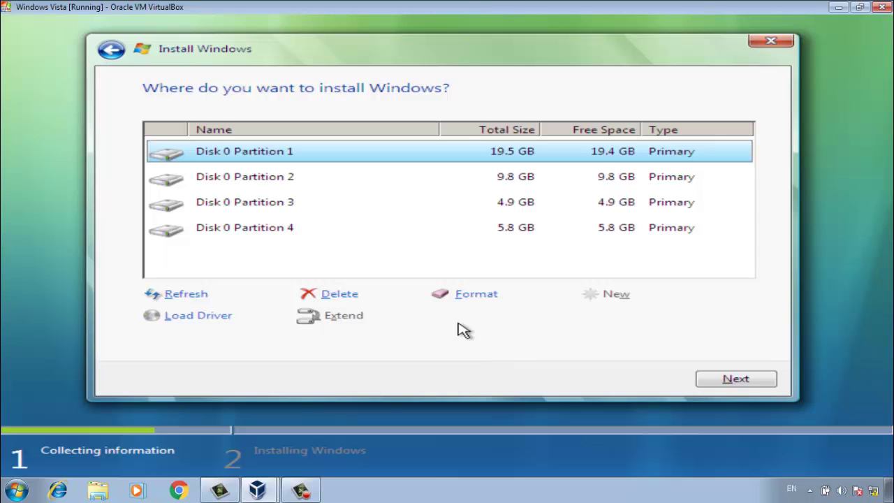
- Format Disk 0 Partition 2 and accept the permanent deletion of its data
left_click(280, 180)
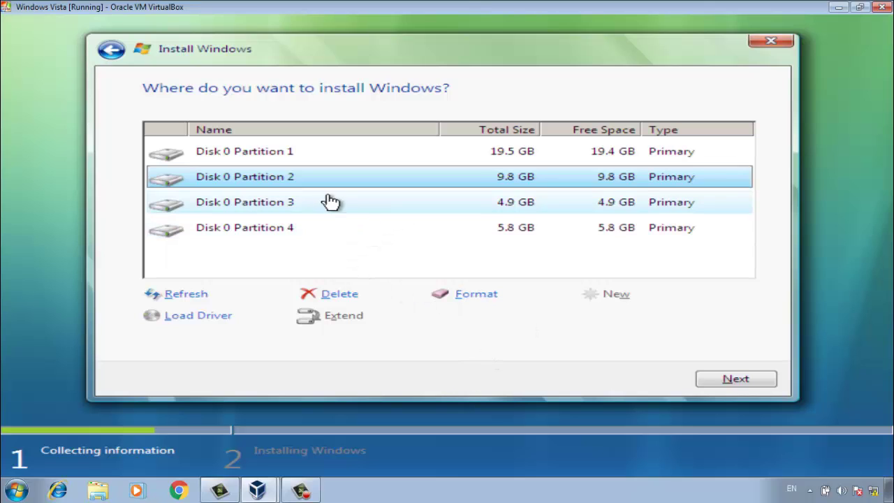
left_click(482, 296)
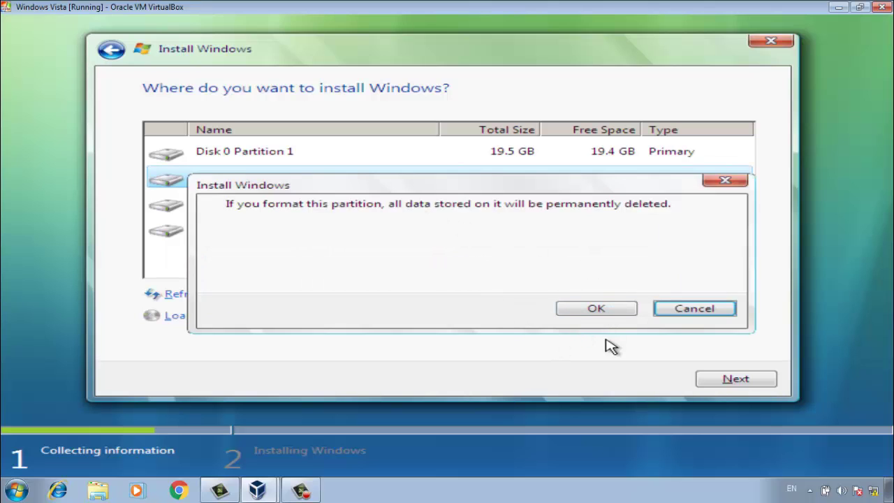
left_click(596, 308)
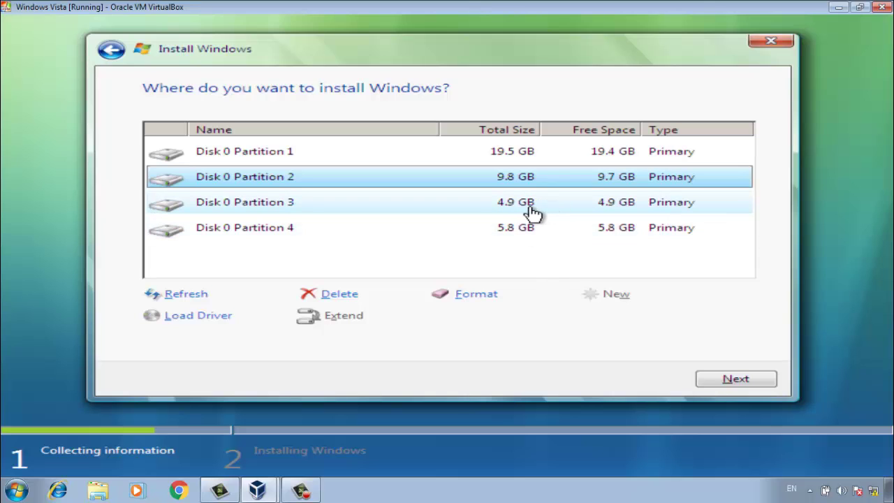
- Choose Disk 0 Partition 1 as the location for Windows and proceed with the installation
left_click(354, 152)
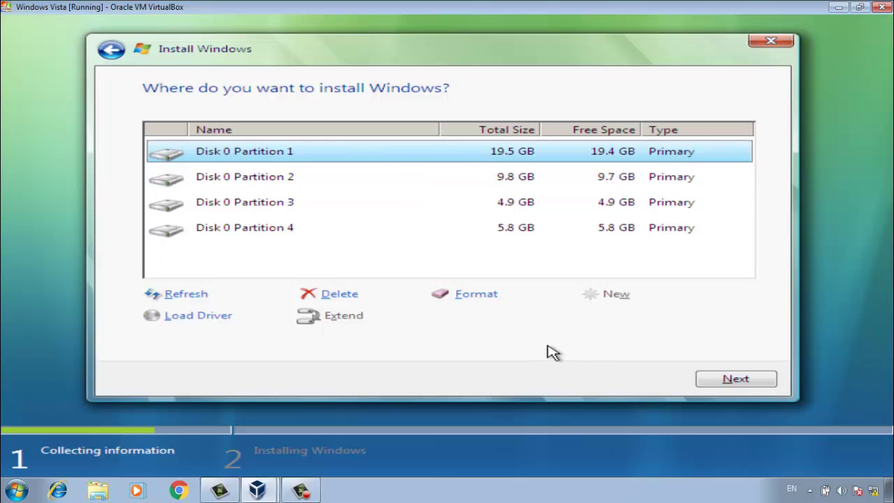
left_click(745, 383)
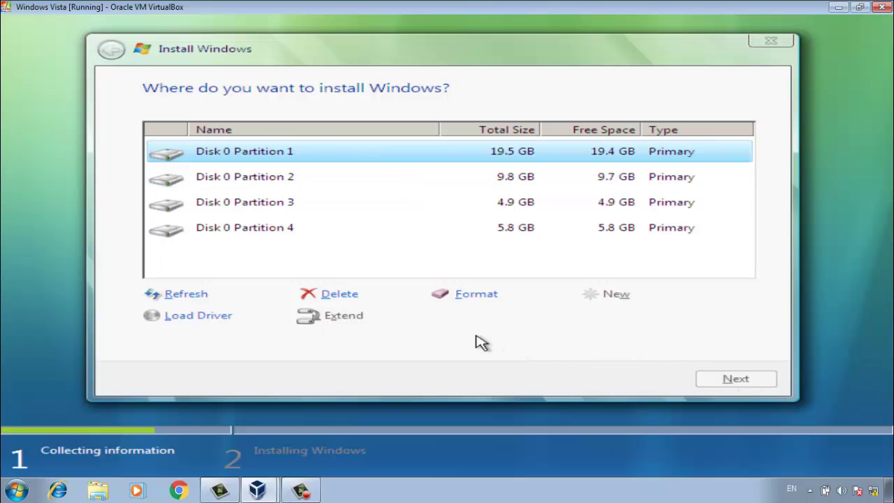